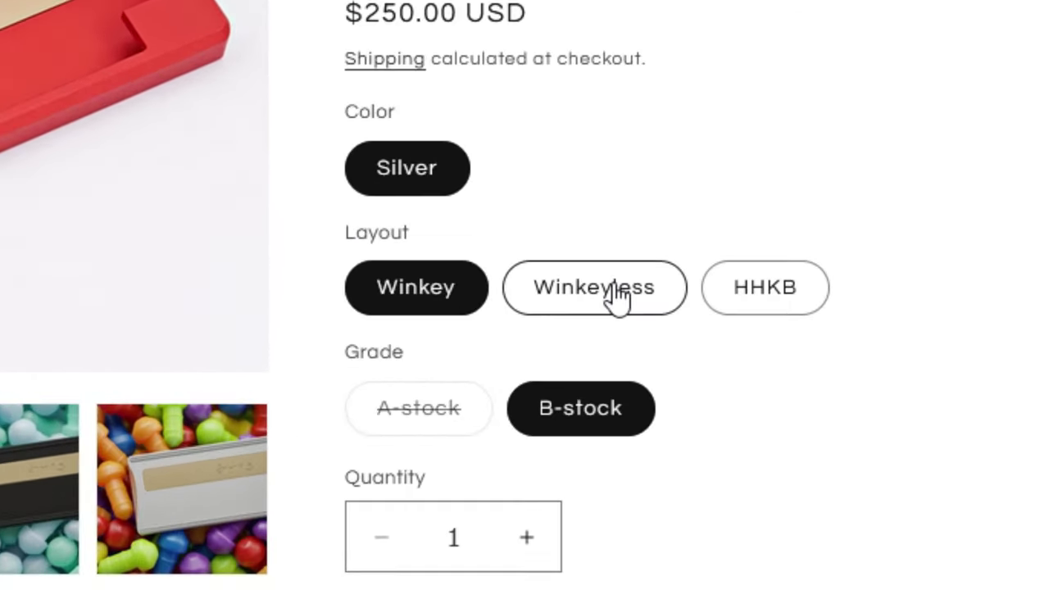
Step: Compare the Winkeyless and HHKB layout options of the Frog Mini Barebone Kit, ending with Winkey selected
{"action": "left_click", "coordinate": [678, 346]}
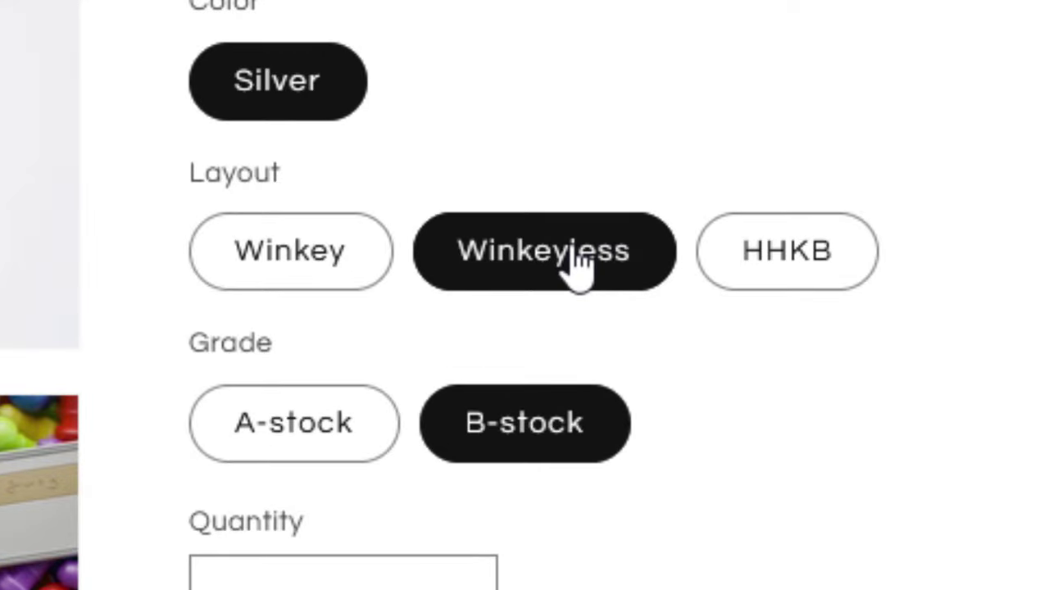
{"action": "left_click", "coordinate": [788, 255]}
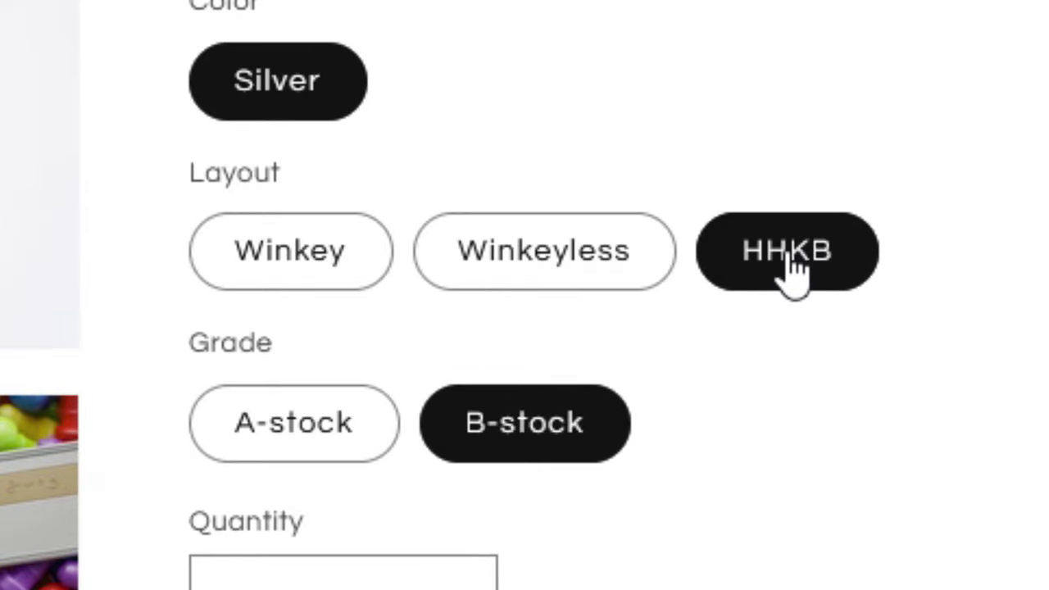
{"action": "left_click", "coordinate": [557, 258]}
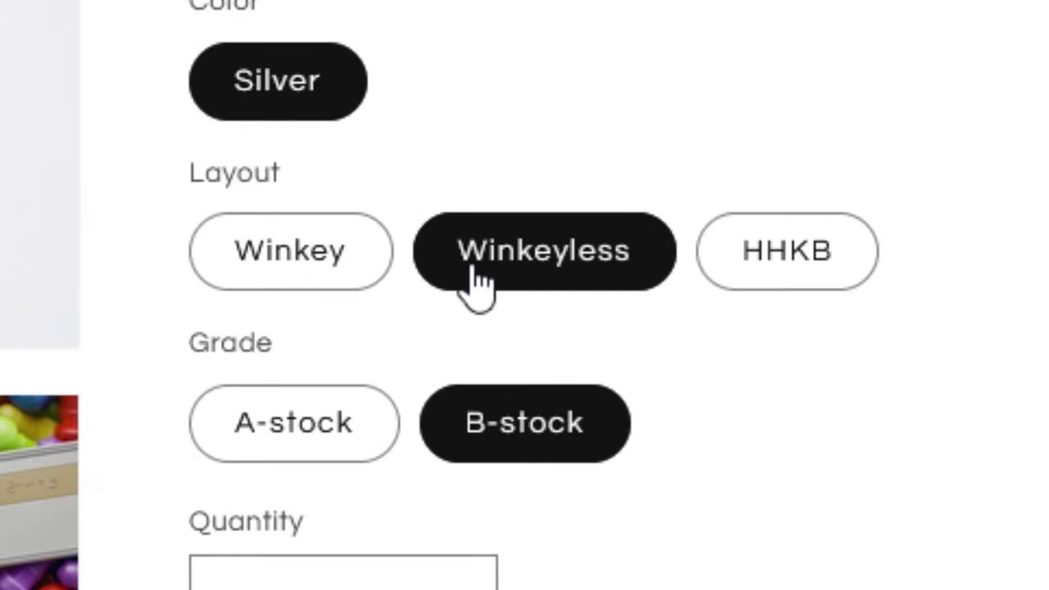
{"action": "left_click", "coordinate": [304, 269]}
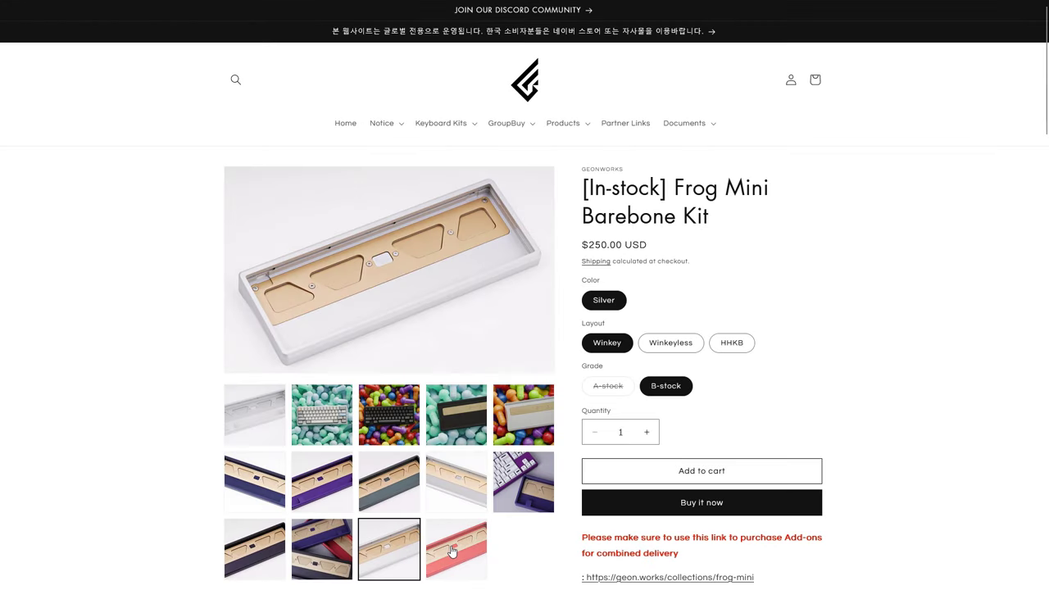
Step: View the red, grey and purple case photos in the Frog Mini product gallery
{"action": "left_click", "coordinate": [453, 551]}
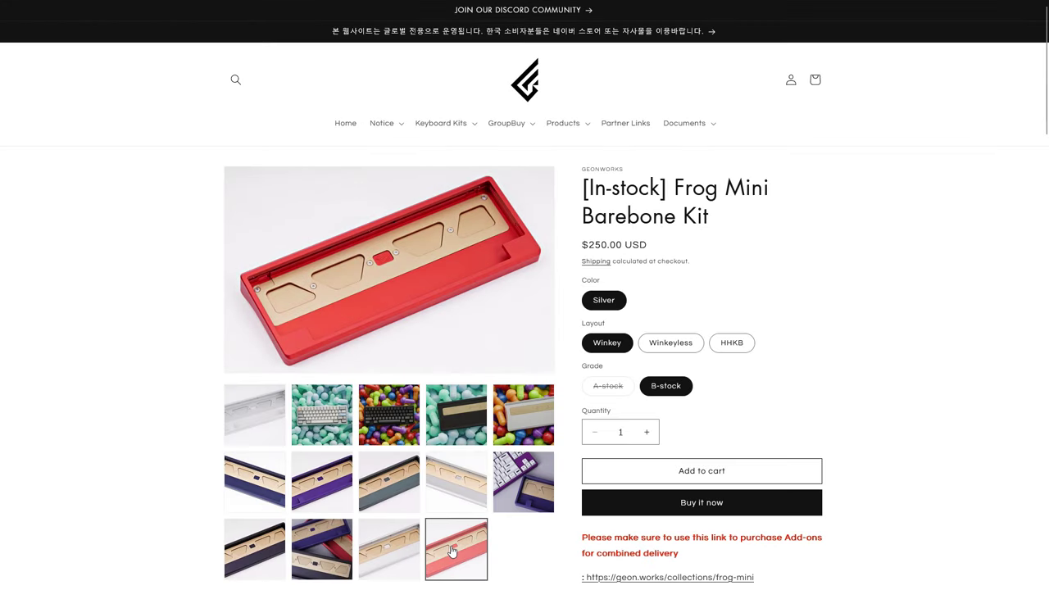
{"action": "left_click", "coordinate": [387, 494]}
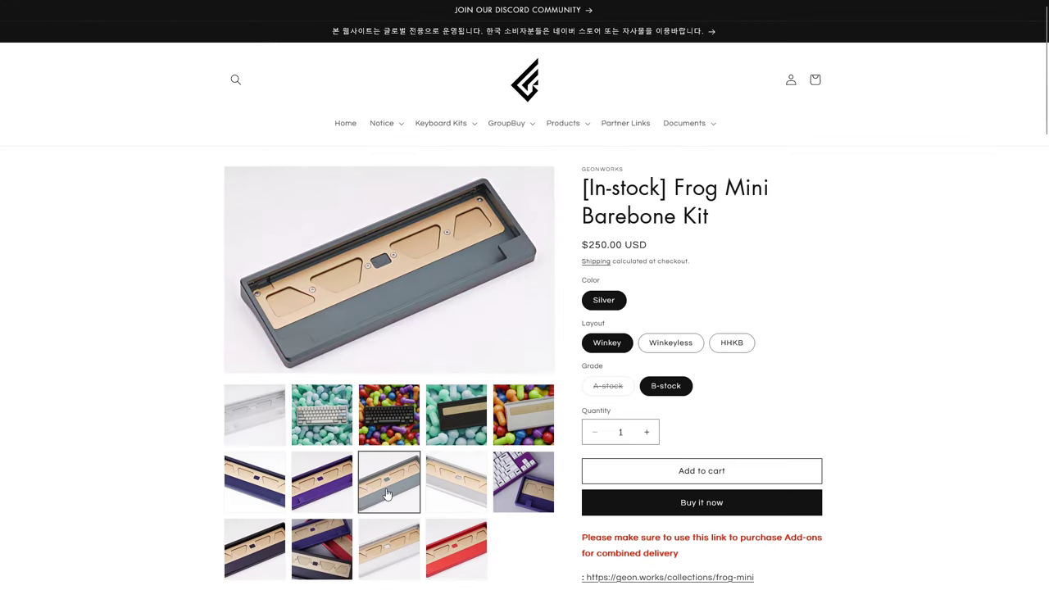
{"action": "left_click", "coordinate": [332, 490]}
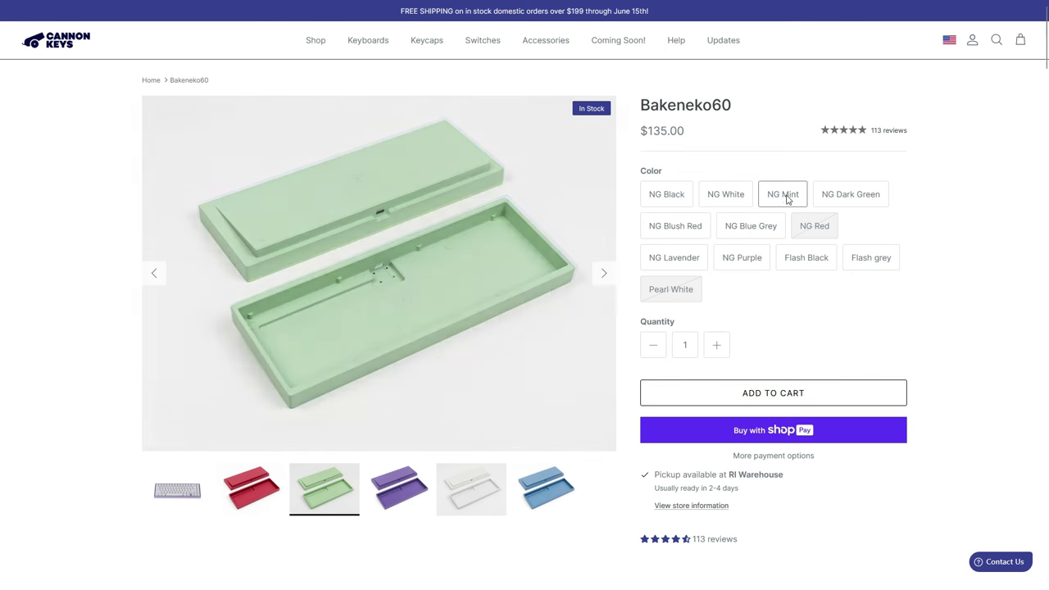
Step: Select the NG Dark Green colour for the Bakeneko60 on the CannonKeys page
{"action": "left_click", "coordinate": [844, 201]}
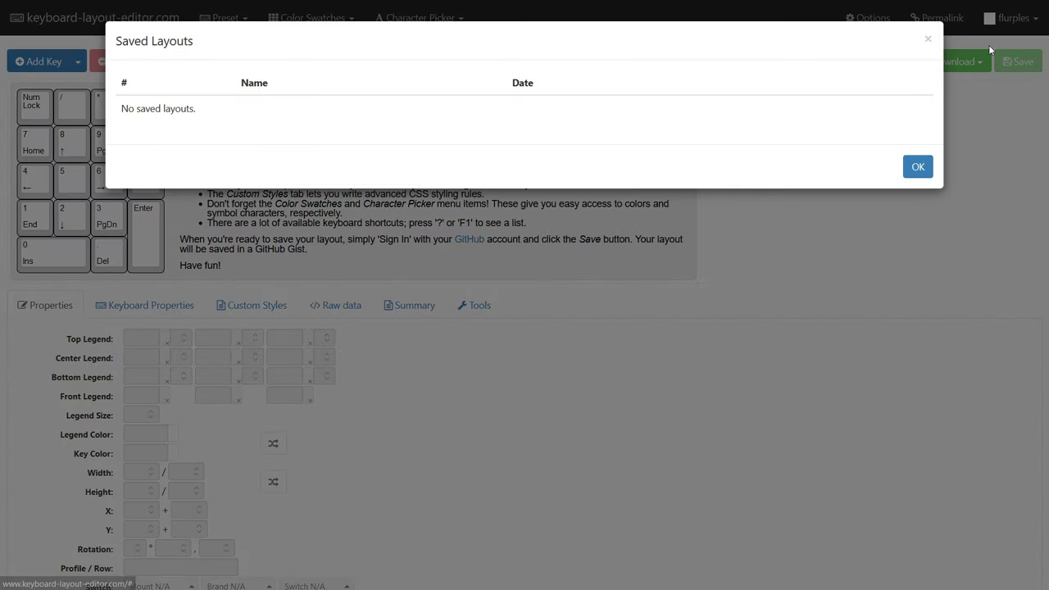
Step: Open the hhkb layout in Keyboard Layout Editor and select all of its raw data
{"action": "left_click", "coordinate": [867, 165]}
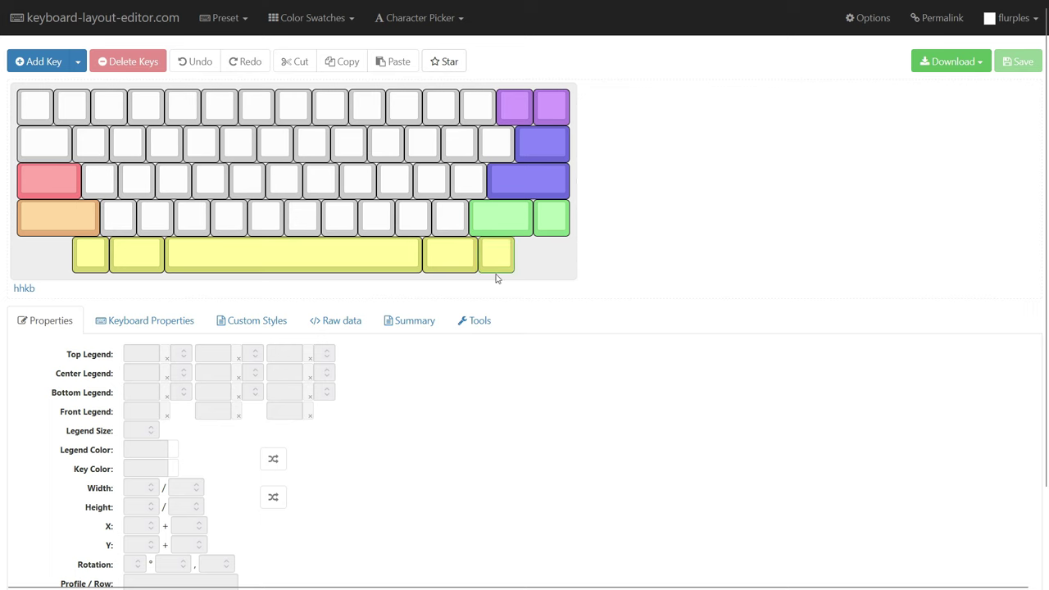
{"action": "left_click", "coordinate": [341, 325]}
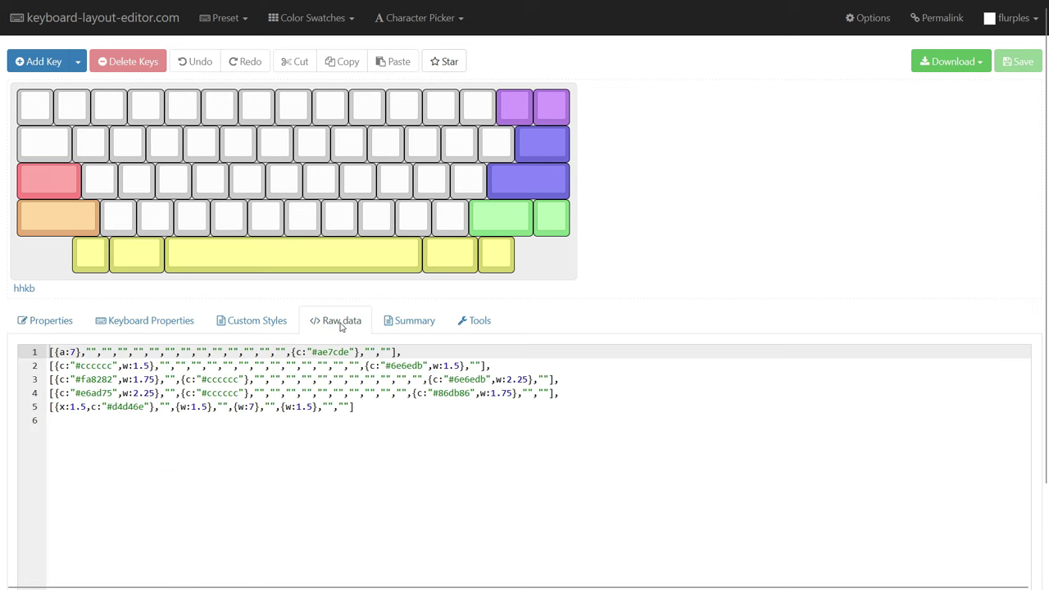
{"action": "left_click_drag", "start_coordinate": [370, 445], "coordinate": [28, 310]}
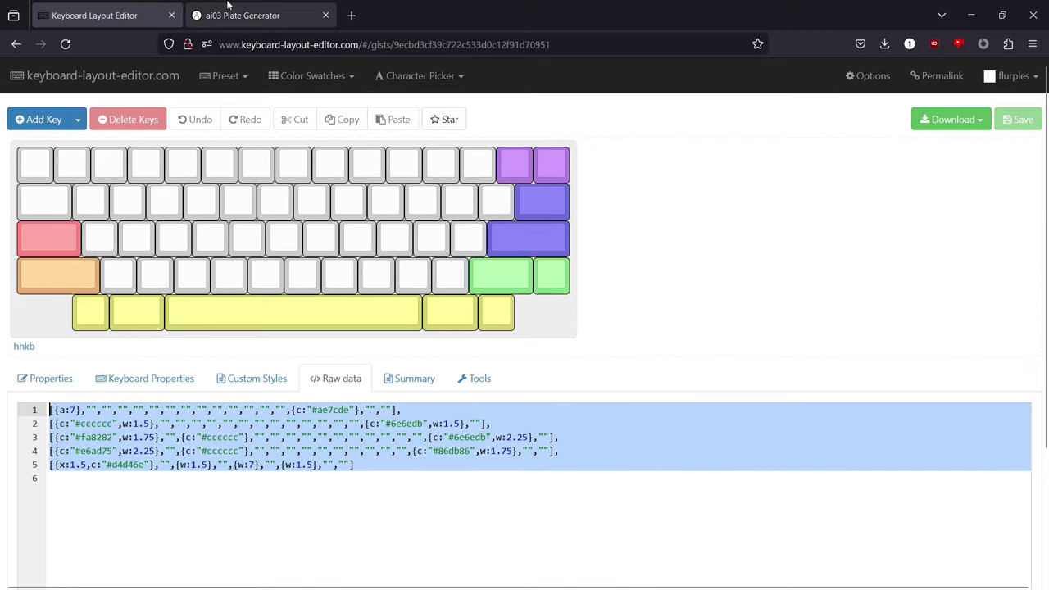
Step: Switch to the ai03 Plate Generator, enter the hhkb KLE data with _rs: 180 on the 2.25u and 7u keys, and review the plate preview
{"action": "left_click", "coordinate": [228, 9]}
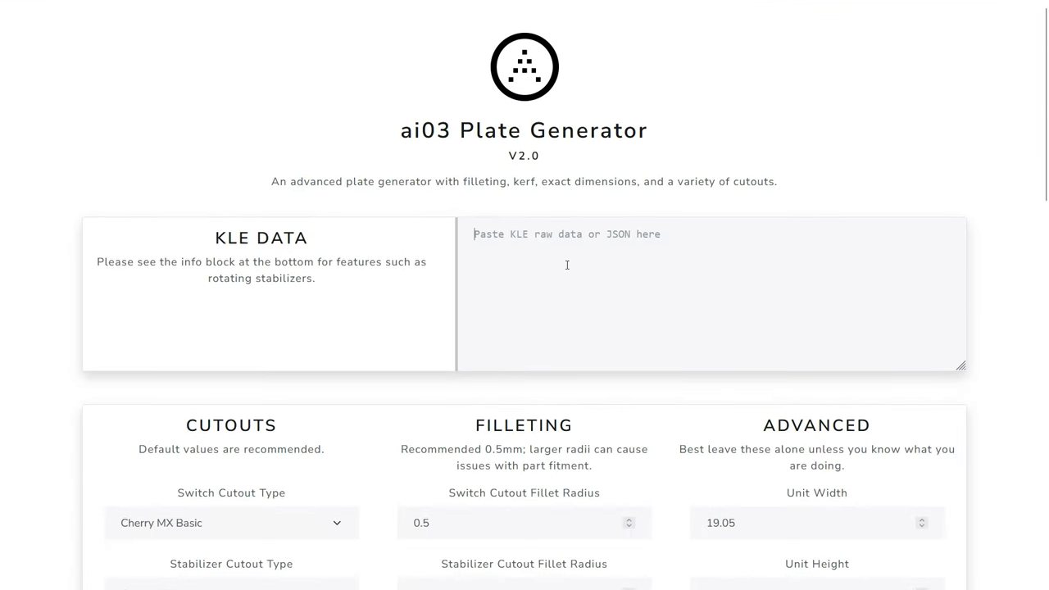
{"action": "type", "text": "[{a:7},\"\",\"\",\"\",\"\",\"\",\"\",\"\",\"\",\"\",\"\",\"\",\"\",\"\",{c:\"#ae7cde\"},\"\",\"\"], [{c:\"#cccccc\",w:1.5},\"\",\"\",\"\",\"\",\"\",\"\",\"\",\"\",\"\",\"\",\"\",\"\",\"\",{c:\"#6e6edb\",w:1.5},\"\"], [{c:\"#fa8282\",w:1.75},\"\",{c:\"#cccccc\"},\"\",\"\",\"\",\"\",\"\",\"\",\"\",\"\",\"\",\"\",\"\",{c:\"#6e6edb\",w:2.25},\"\"], [{c:\"#e6ad75\",w:2.25,_rs: 180},\"\",{c:\"#cccccc\"},\"\",\"\",\"\",\"\",\"\",\"\",\"\",\"\",\"\",\"\",{c:\"#86db86\",w:1.75},\"\",\"\"], [{x:1.5,c:\"#d4d46e\"},\"\",{w:1.5},\"\",{w:7,_rs: 180},\"\",{w:1.5},\"\",\"\"]"}
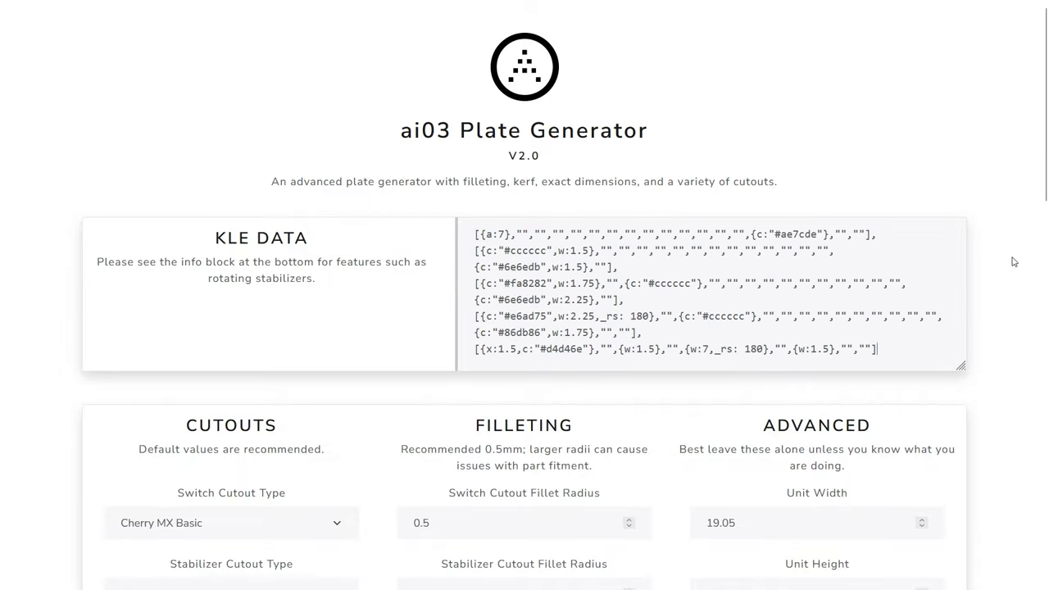
{"action": "scroll", "coordinate": [1013, 261], "scroll_direction": "down", "scroll_amount": 4}
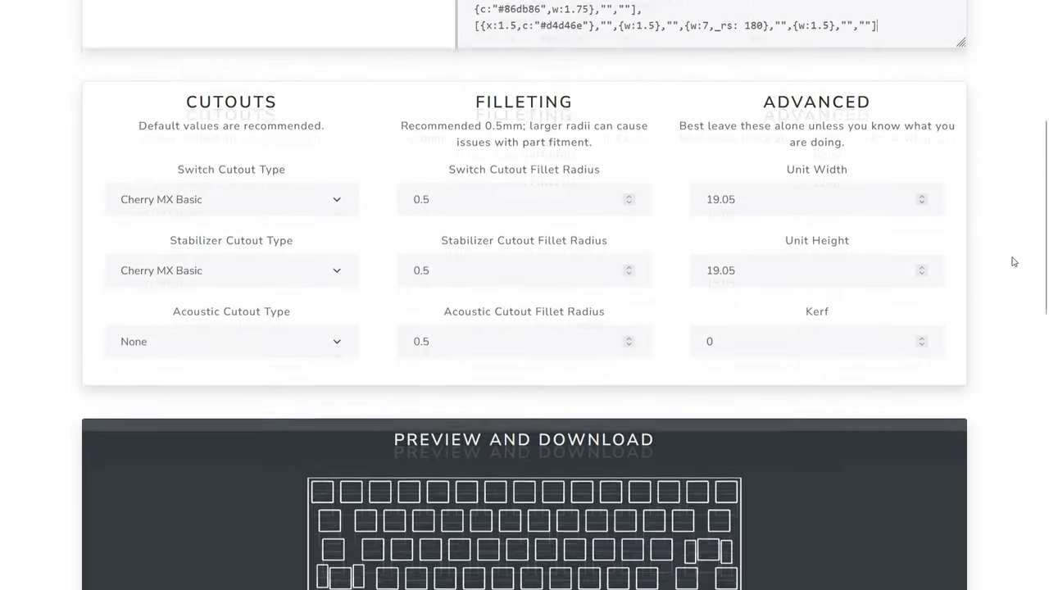
{"action": "scroll", "coordinate": [1013, 262], "scroll_direction": "down", "scroll_amount": 2}
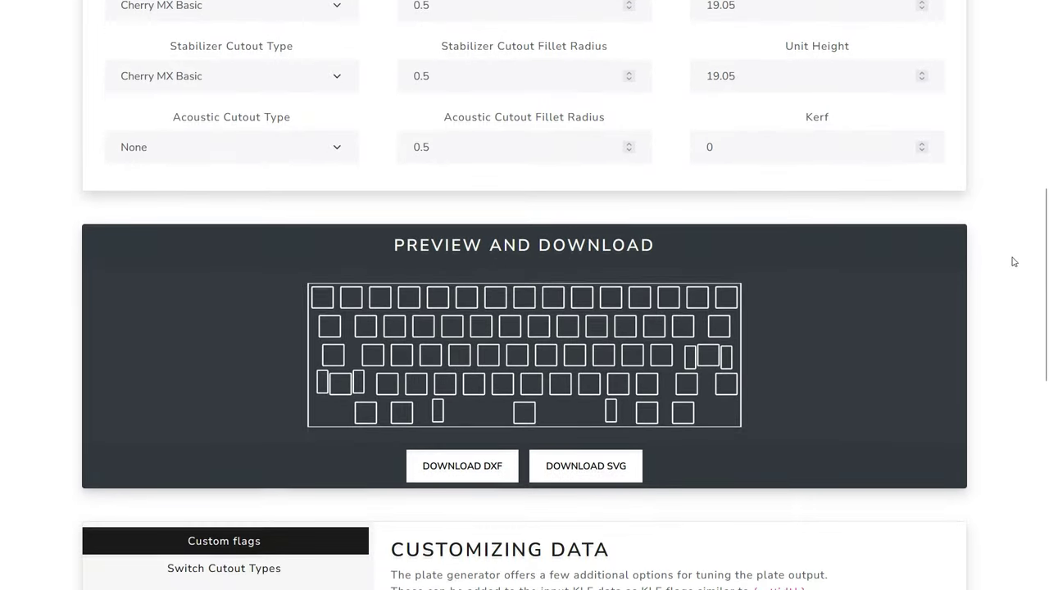
{"action": "scroll", "coordinate": [1013, 261], "scroll_direction": "up", "scroll_amount": 1}
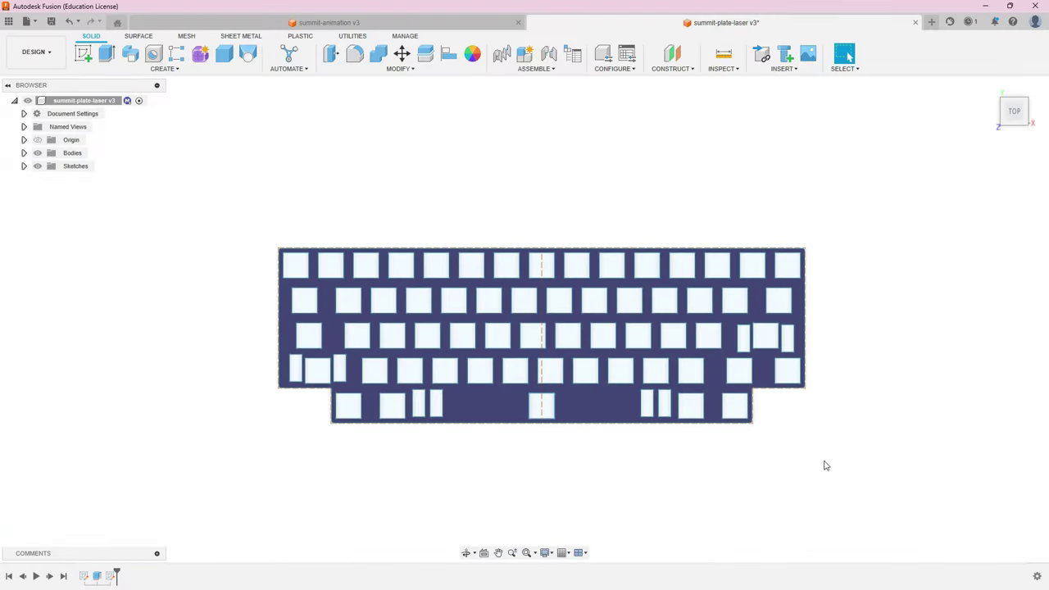
Step: Switch to Fusion and examine the summit-plate-laser plate sketch from an angled view
{"action": "middle_click_drag", "start_coordinate": [826, 465], "coordinate": [762, 407], "text": "shift"}
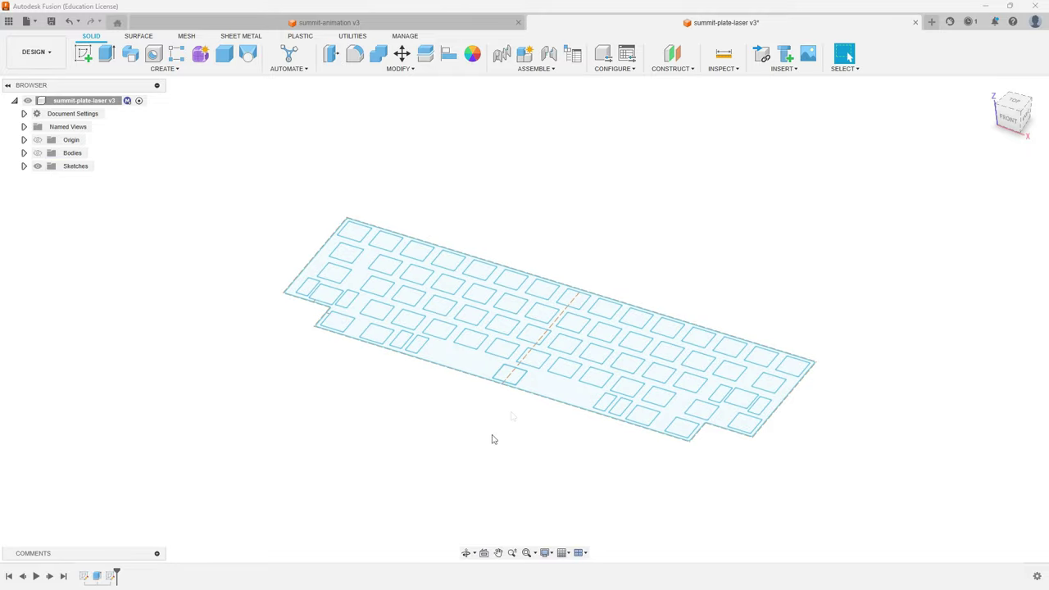
{"action": "double_click", "coordinate": [573, 393]}
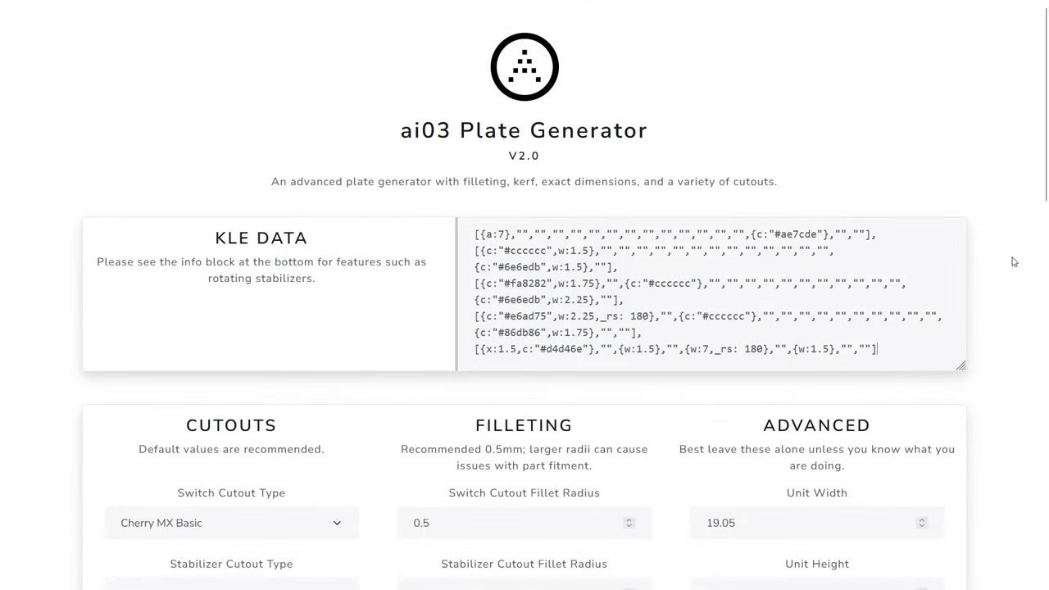
Step: Return to the ai03 Plate Generator and review the cutout, filleting and advanced settings
{"action": "scroll", "coordinate": [1013, 262], "scroll_direction": "down", "scroll_amount": 4}
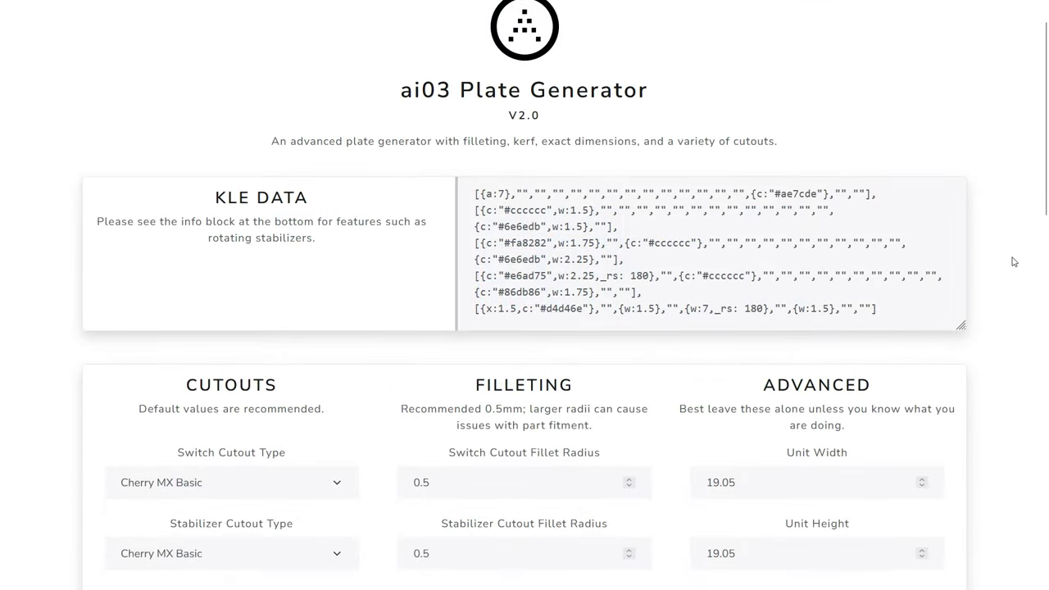
{"action": "scroll", "coordinate": [1013, 261], "scroll_direction": "down", "scroll_amount": 2}
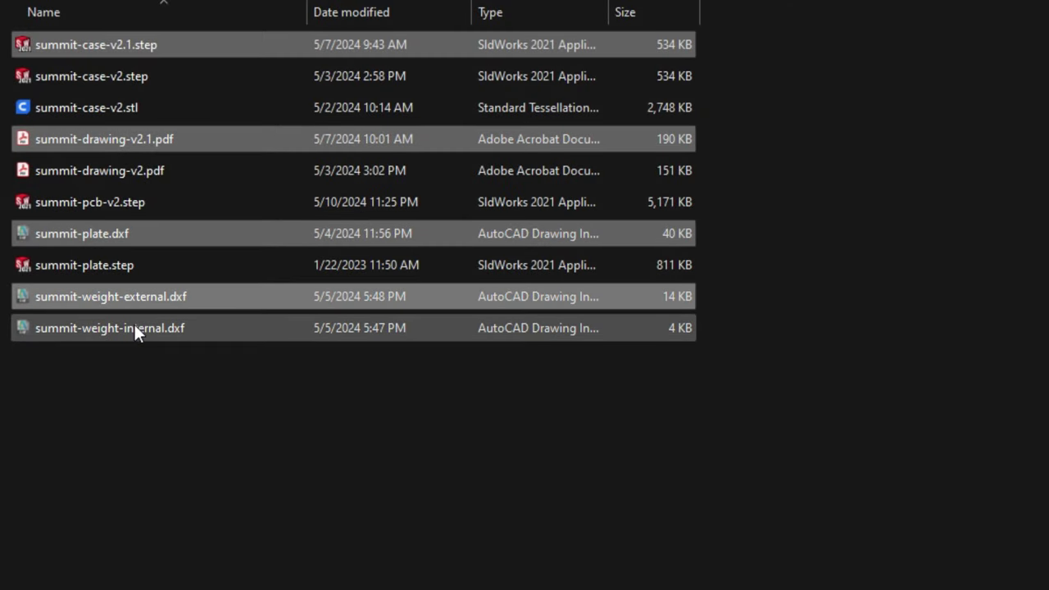
Step: Compress the v2.1 case and drawing files, summit-plate.dxf and both weight DXF files into a zip archive named summit-files.zip
{"action": "left_click", "coordinate": [134, 327], "text": "ctrl"}
{"action": "right_click", "coordinate": [118, 327]}
{"action": "mouse_move", "coordinate": [304, 426]}
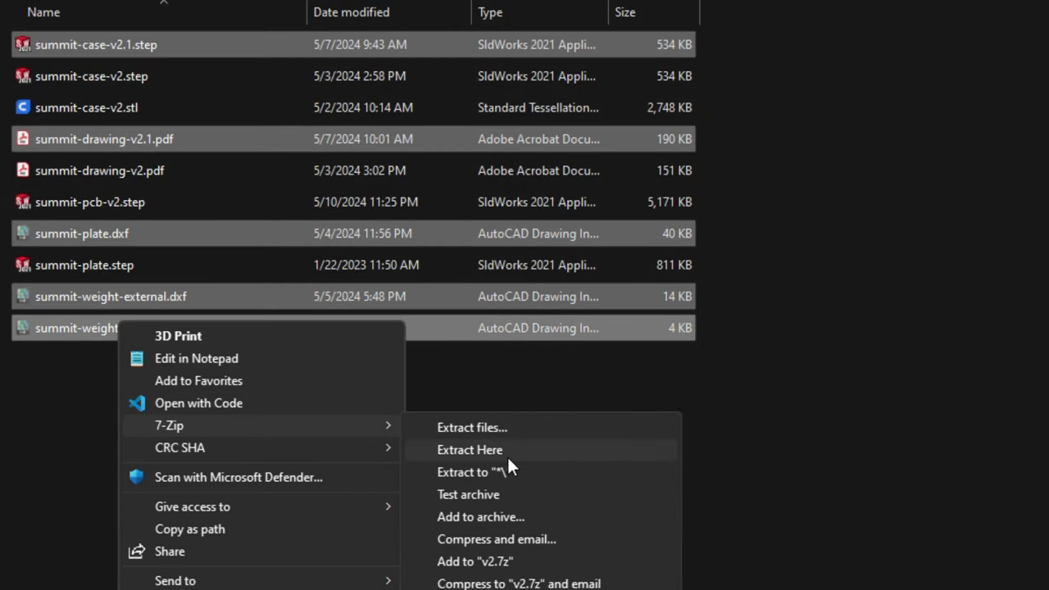
{"action": "left_click", "coordinate": [510, 517]}
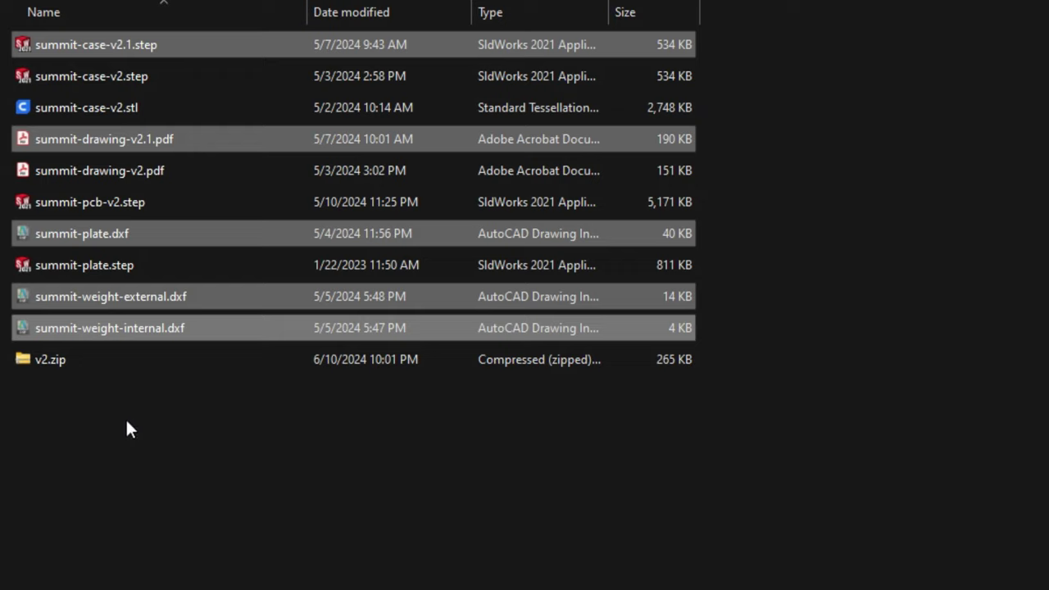
{"action": "type", "text": "summit-files"}
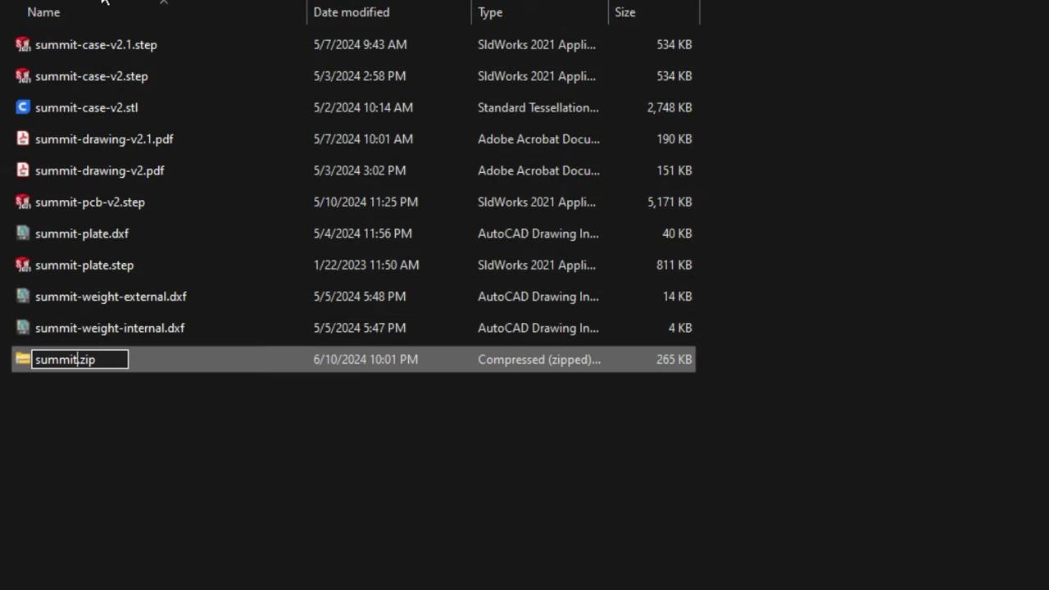
{"action": "key", "text": "Return"}
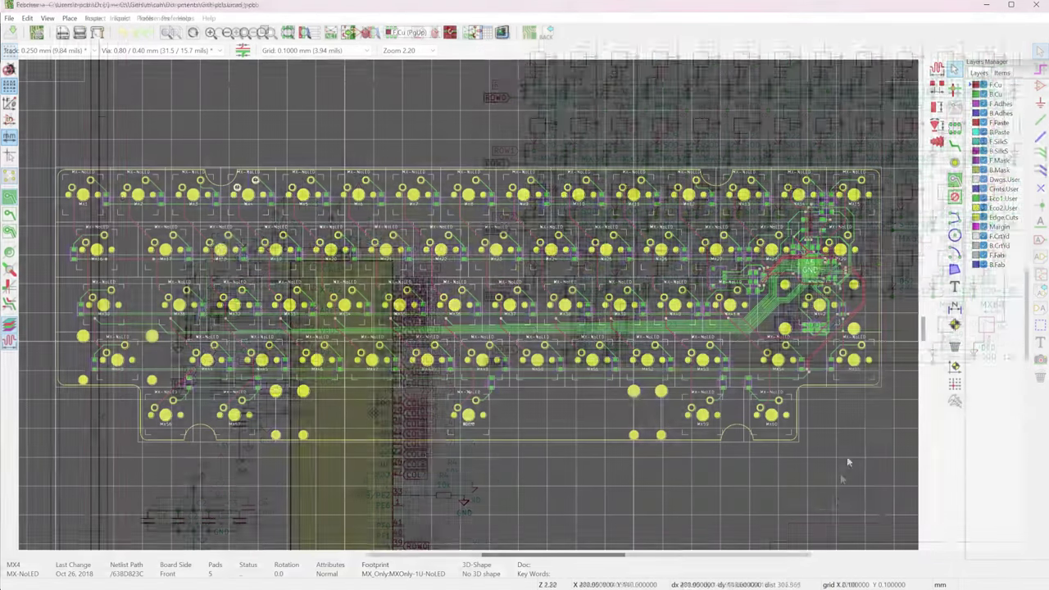
Step: Switch to Pcbnew and examine the trace routing around the controller on the summit-pcb board
{"action": "scroll", "coordinate": [470, 307], "scroll_direction": "up", "scroll_amount": 2}
{"action": "scroll", "coordinate": [469, 308], "scroll_direction": "up", "scroll_amount": 3}
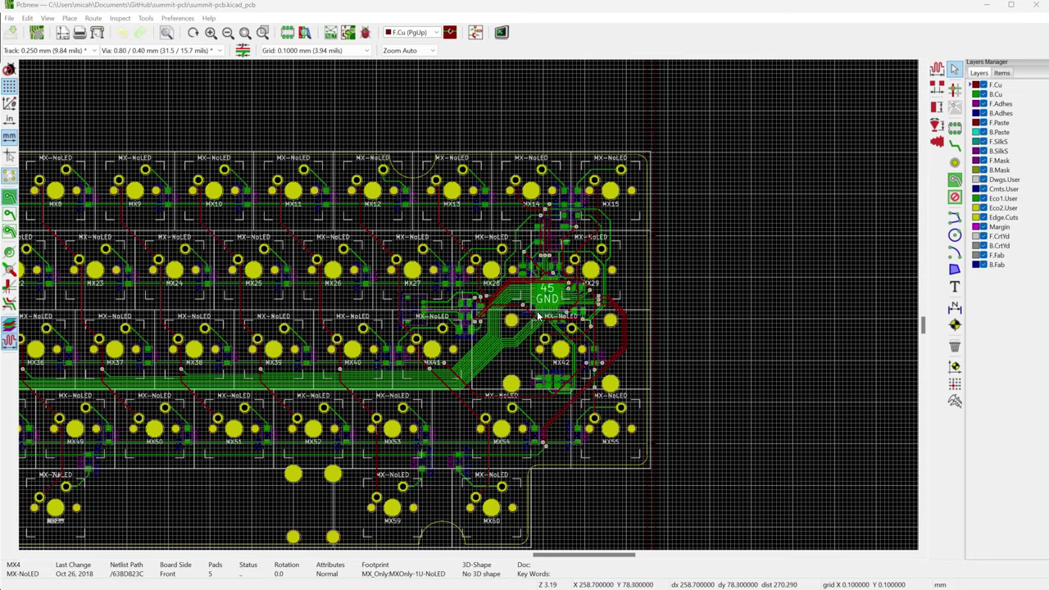
{"action": "scroll", "coordinate": [469, 309], "scroll_direction": "up", "scroll_amount": 1}
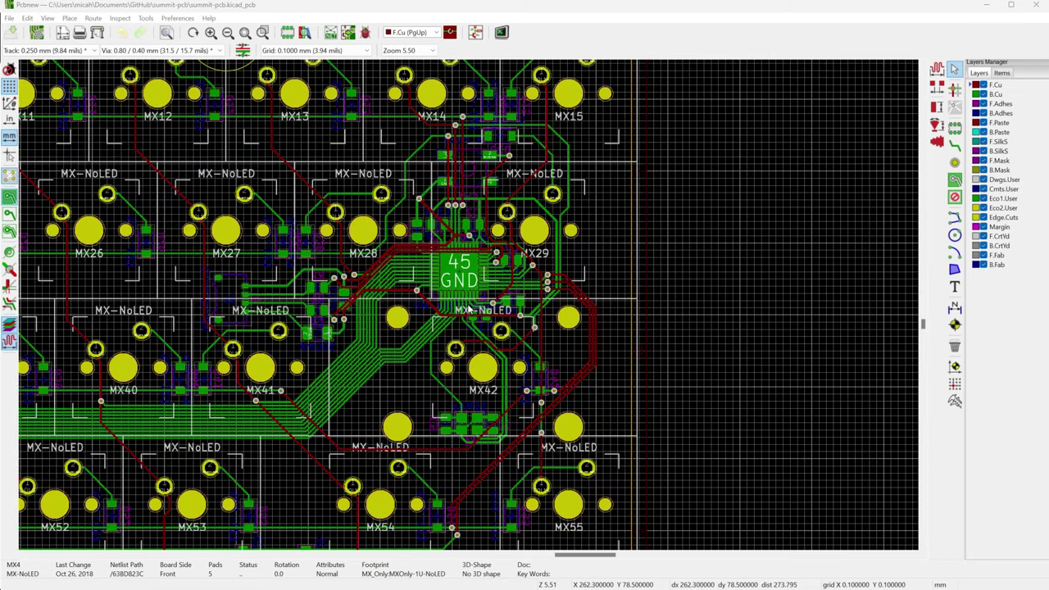
{"action": "scroll", "coordinate": [365, 339], "scroll_direction": "down", "scroll_amount": 5}
{"action": "scroll", "coordinate": [429, 327], "scroll_direction": "up", "scroll_amount": 1}
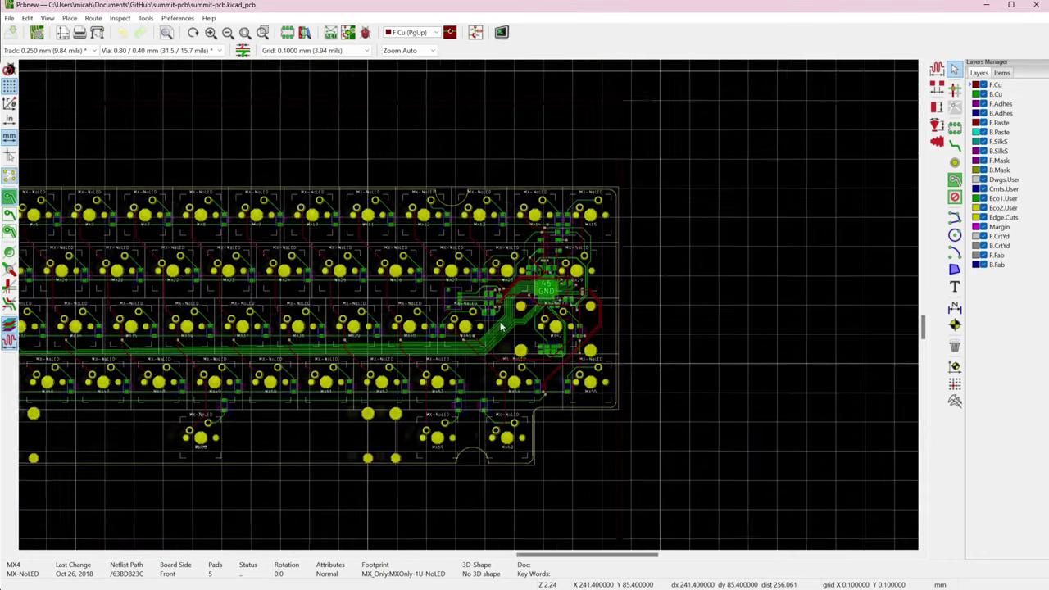
{"action": "scroll", "coordinate": [400, 329], "scroll_direction": "up", "scroll_amount": 3}
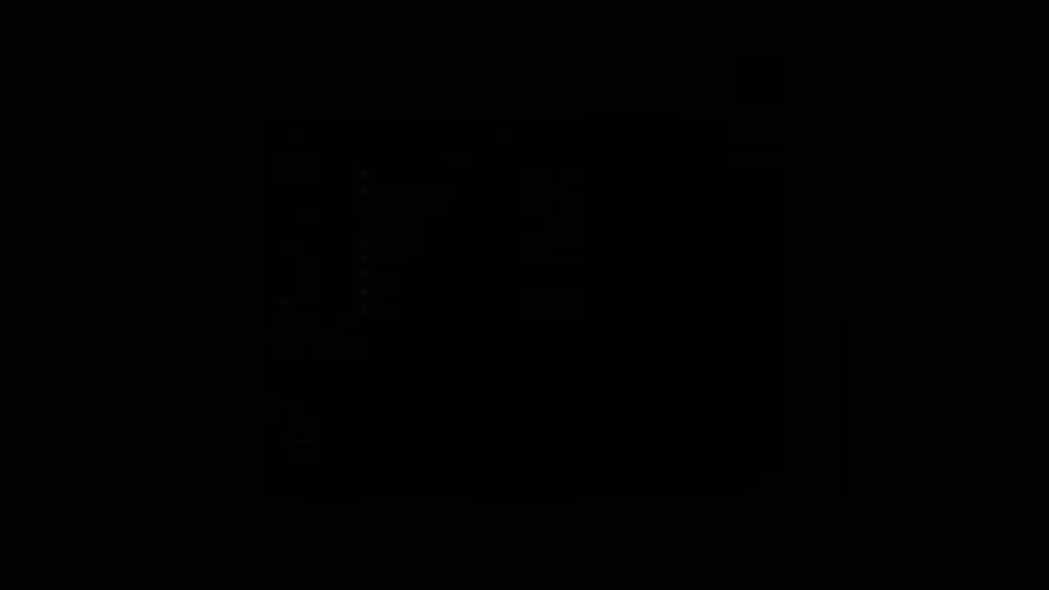
Step: Pack all Gerber and drill files in the summit-pcb gerbers folder into an archive with 7-Zip and select the archive
{"action": "left_click_drag", "start_coordinate": [616, 351], "coordinate": [589, 196]}
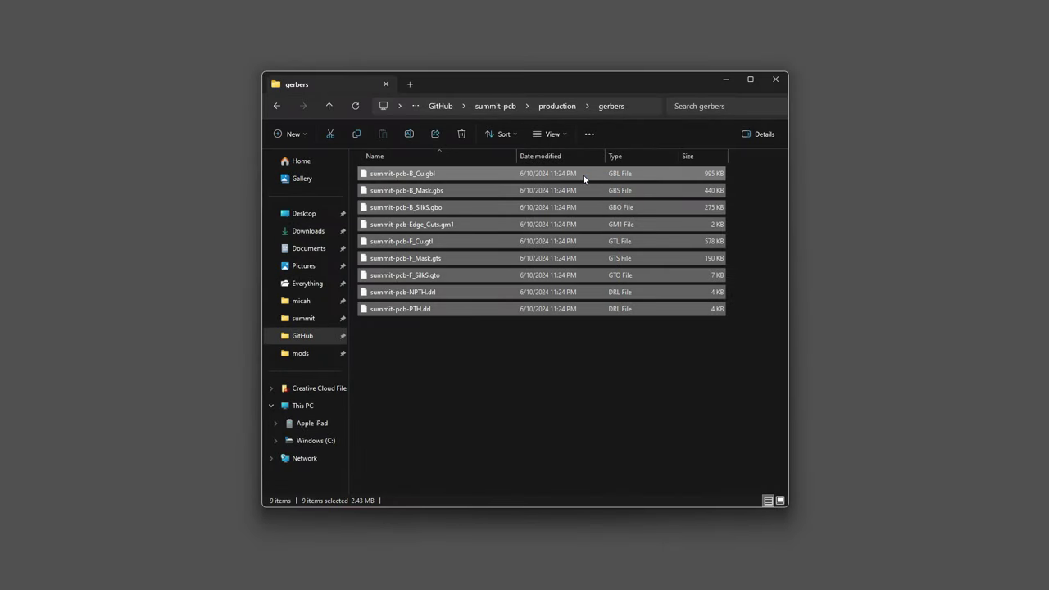
{"action": "right_click", "coordinate": [582, 176]}
{"action": "mouse_move", "coordinate": [689, 221]}
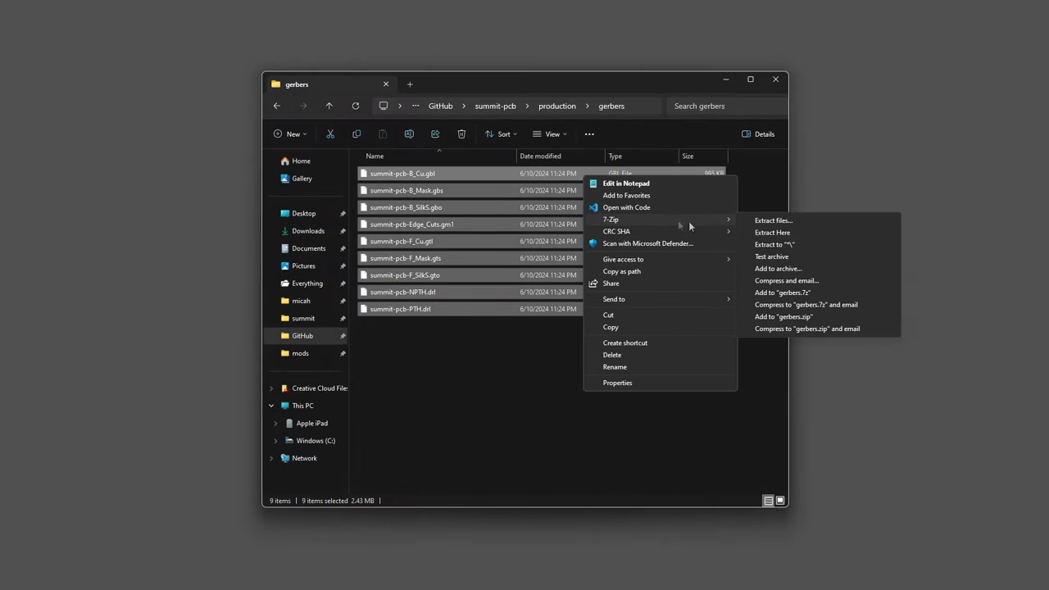
{"action": "left_click", "coordinate": [777, 270]}
{"action": "left_click", "coordinate": [403, 326]}
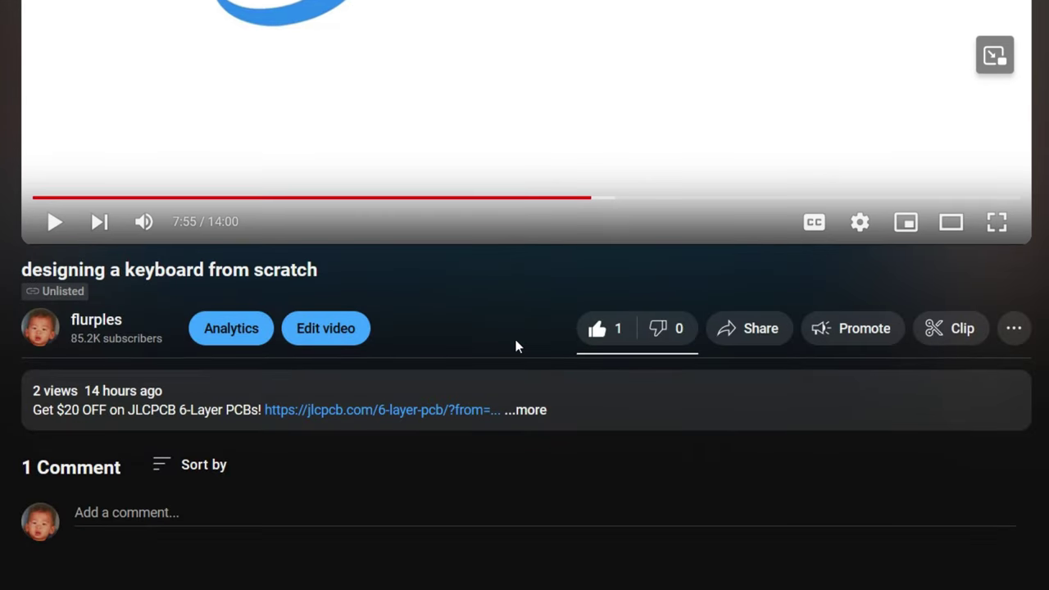
Step: Open the JLCPCB 6-layer PCB link in the description of the keyboard design video
{"action": "left_click", "coordinate": [443, 414]}
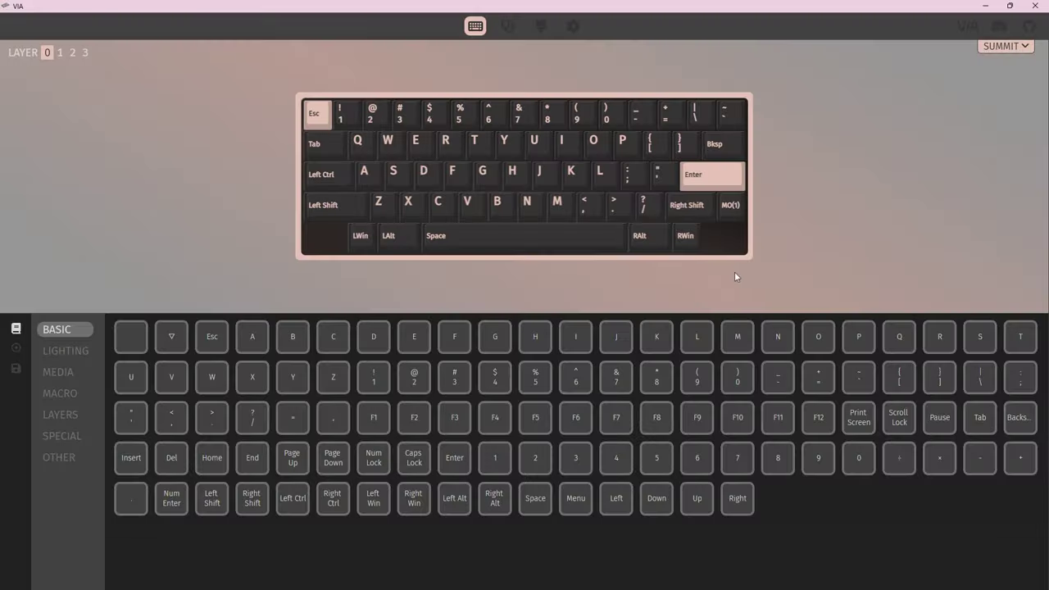
Step: On layer 0 of the Summit keyboard in VIA, remap Q to H, W to E and R to P
{"action": "left_click", "coordinate": [360, 143]}
{"action": "left_click", "coordinate": [534, 336]}
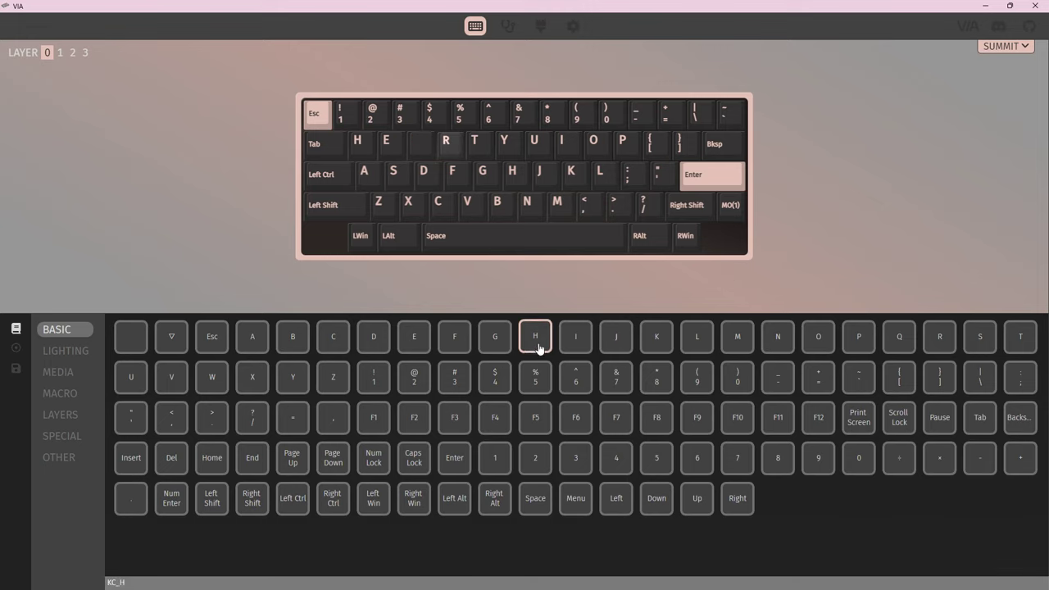
{"action": "left_click", "coordinate": [866, 334]}
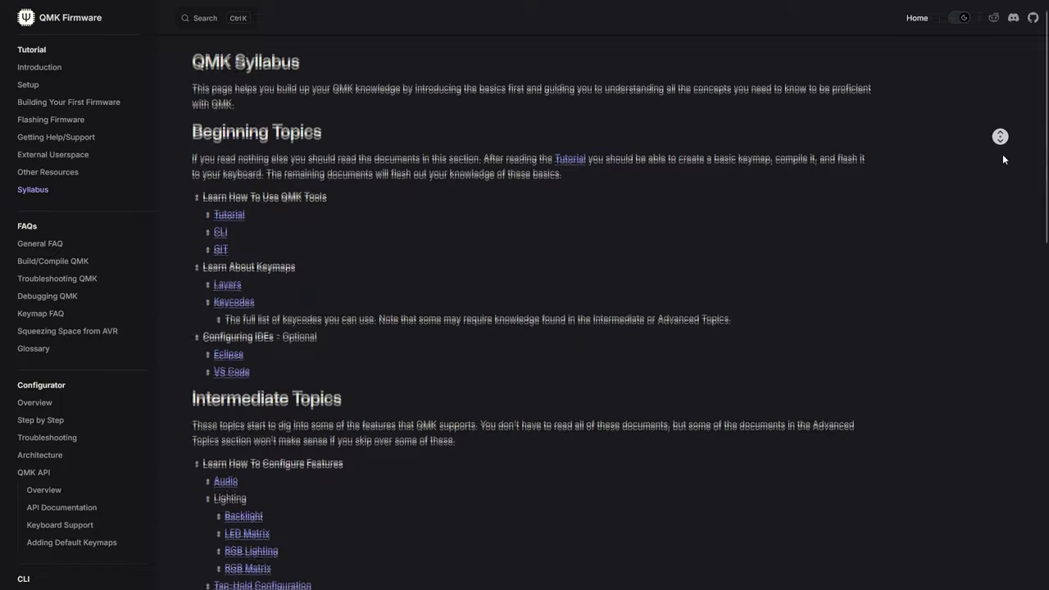
Step: Look through the beginning and intermediate topics of the QMK Syllabus page
{"action": "scroll", "coordinate": [1002, 156], "scroll_direction": "down", "scroll_amount": 3}
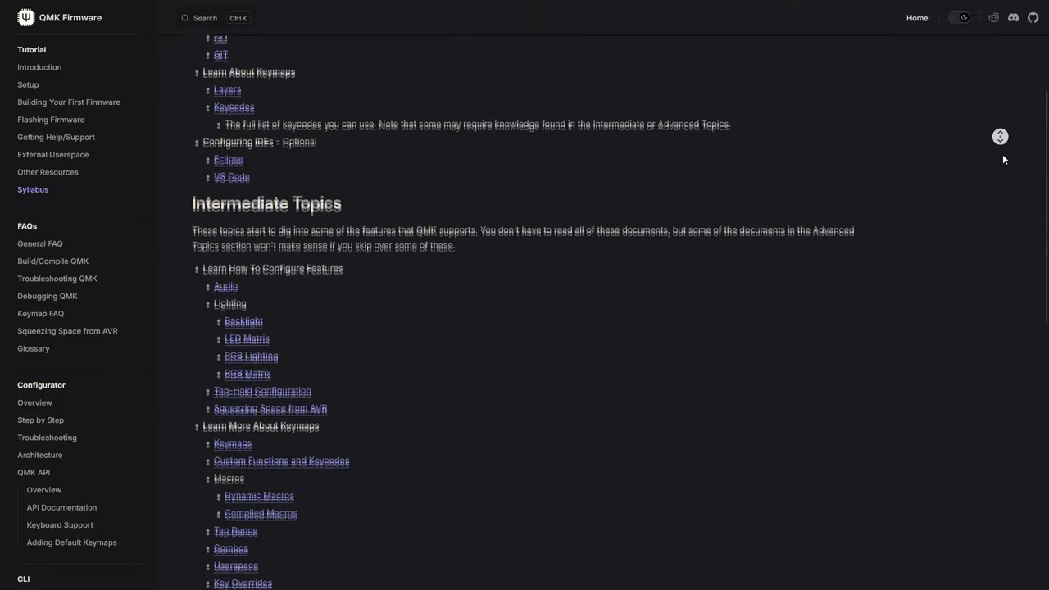